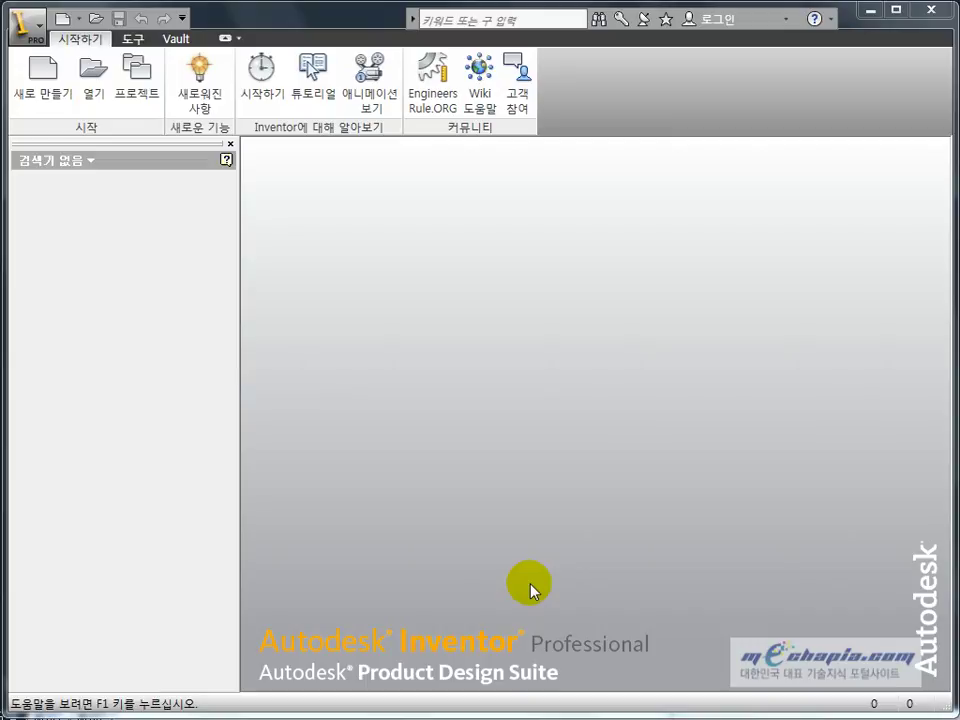
# Open the Projects dialog through the application menu's Manage commands
pyautogui.click(338, 22)
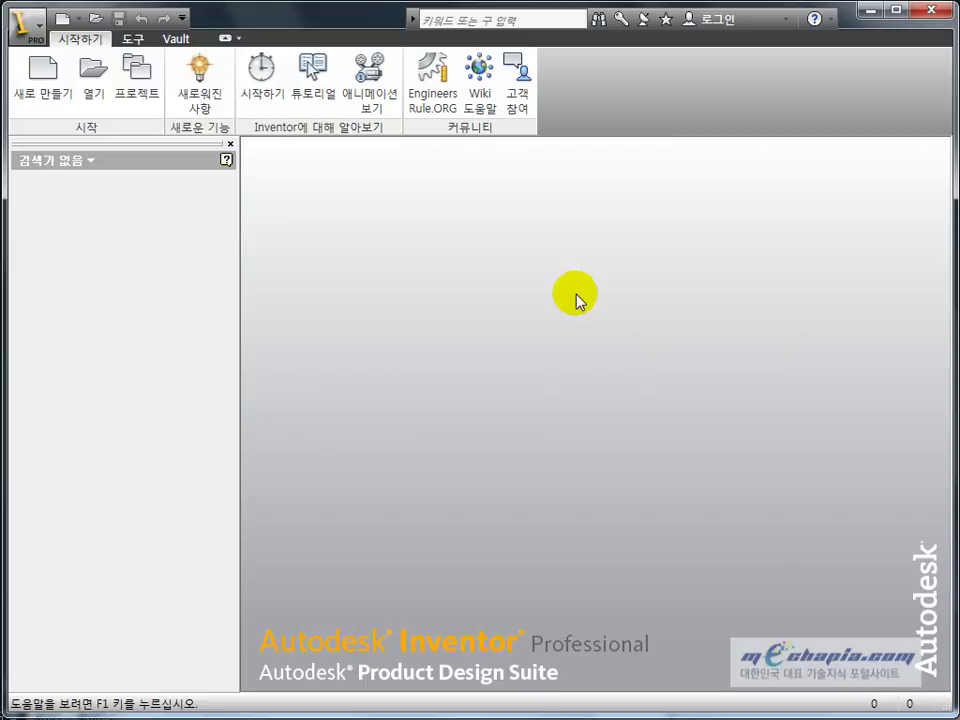
pyautogui.click(575, 297)
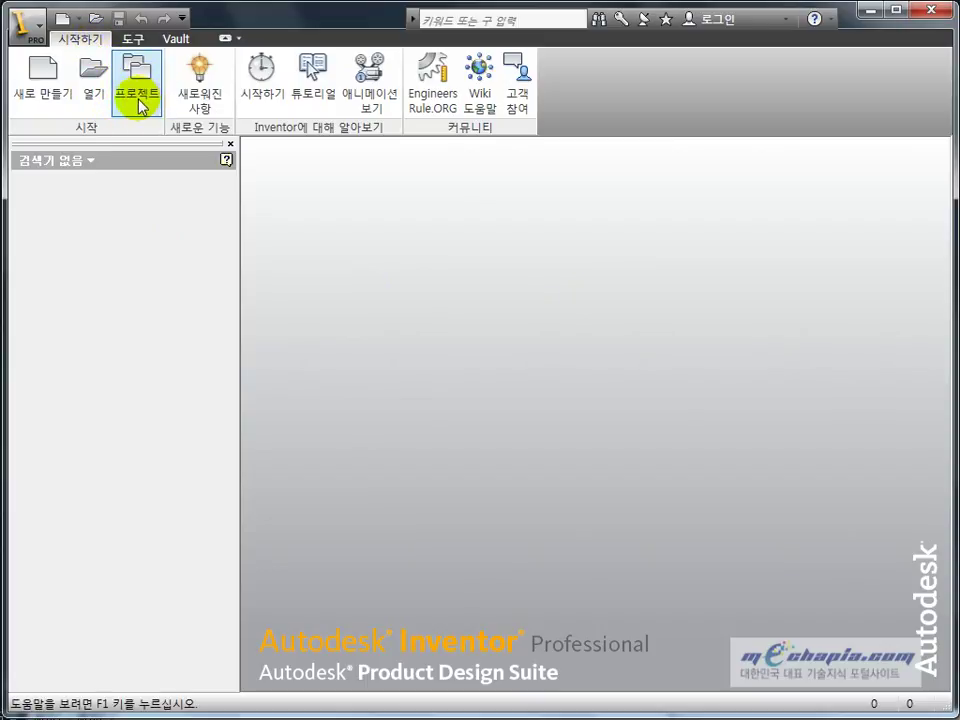
pyautogui.click(37, 40)
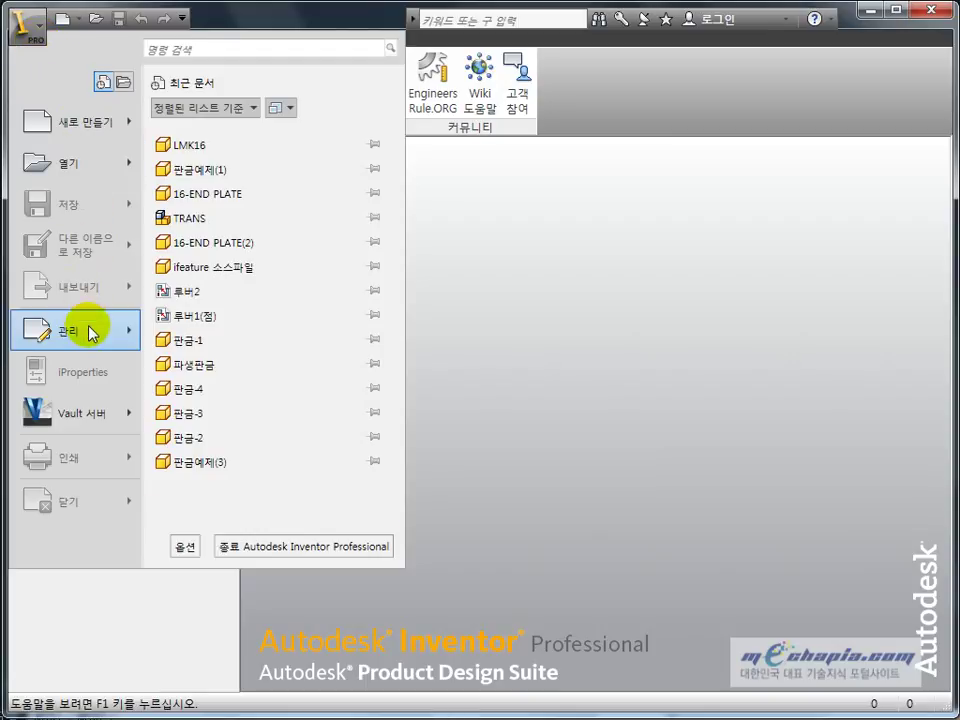
pyautogui.moveTo(74, 330)
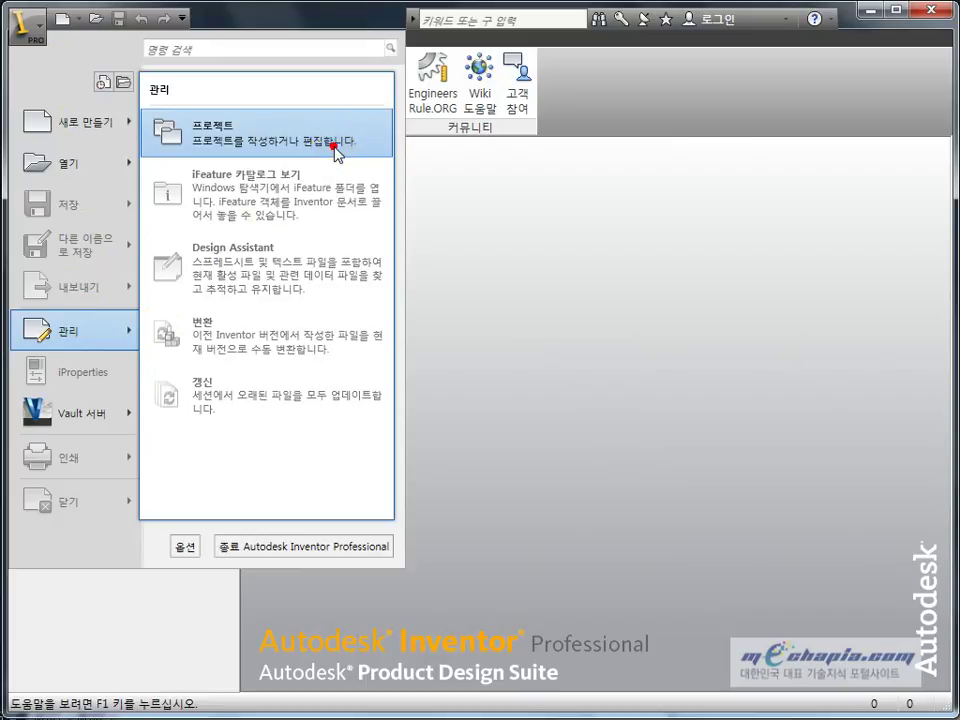
pyautogui.click(336, 153)
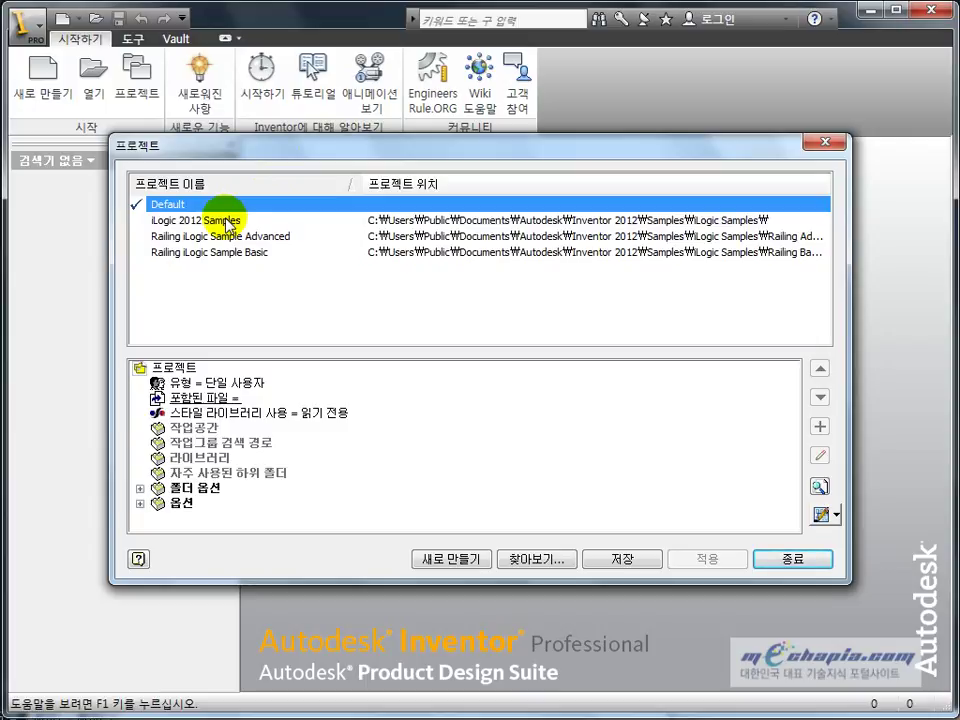
pyautogui.click(228, 222)
pyautogui.click(222, 237)
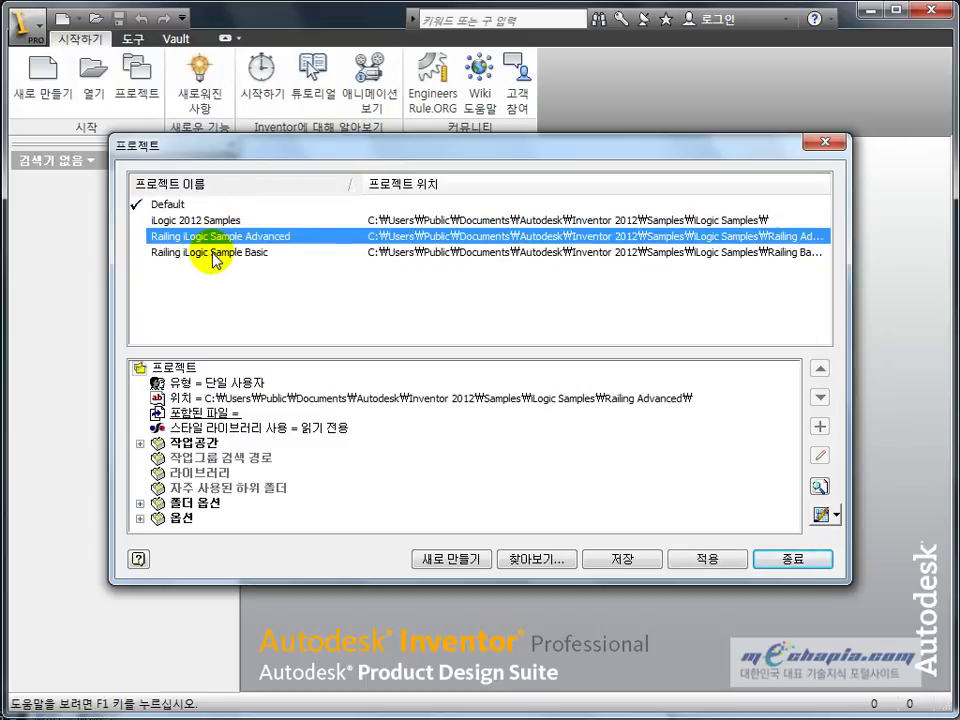
pyautogui.click(213, 254)
pyautogui.click(175, 204)
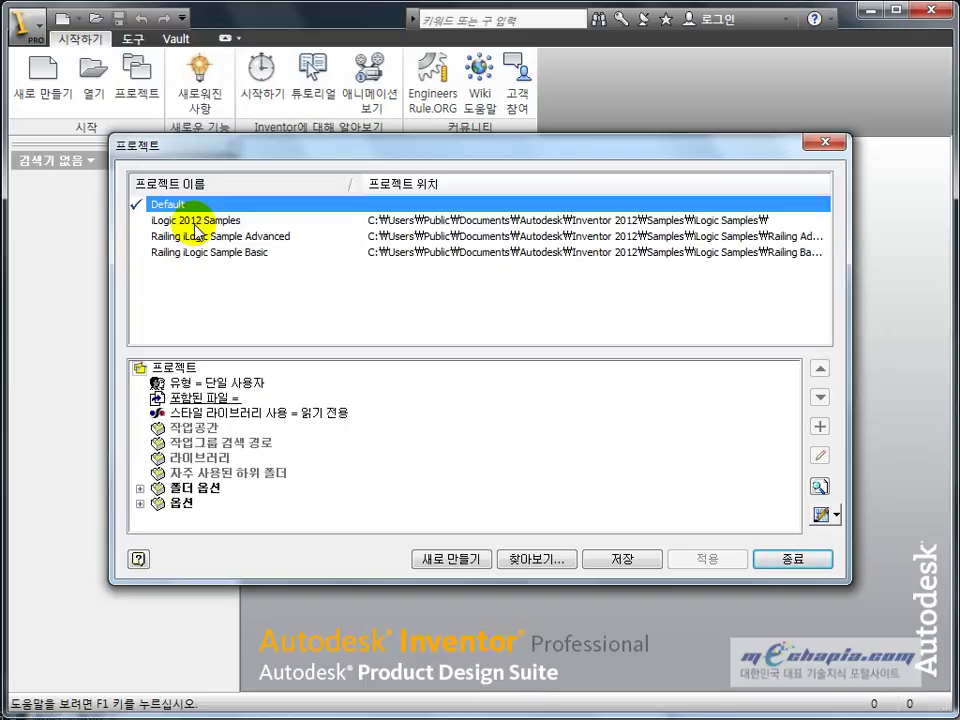
pyautogui.click(197, 219)
pyautogui.click(197, 236)
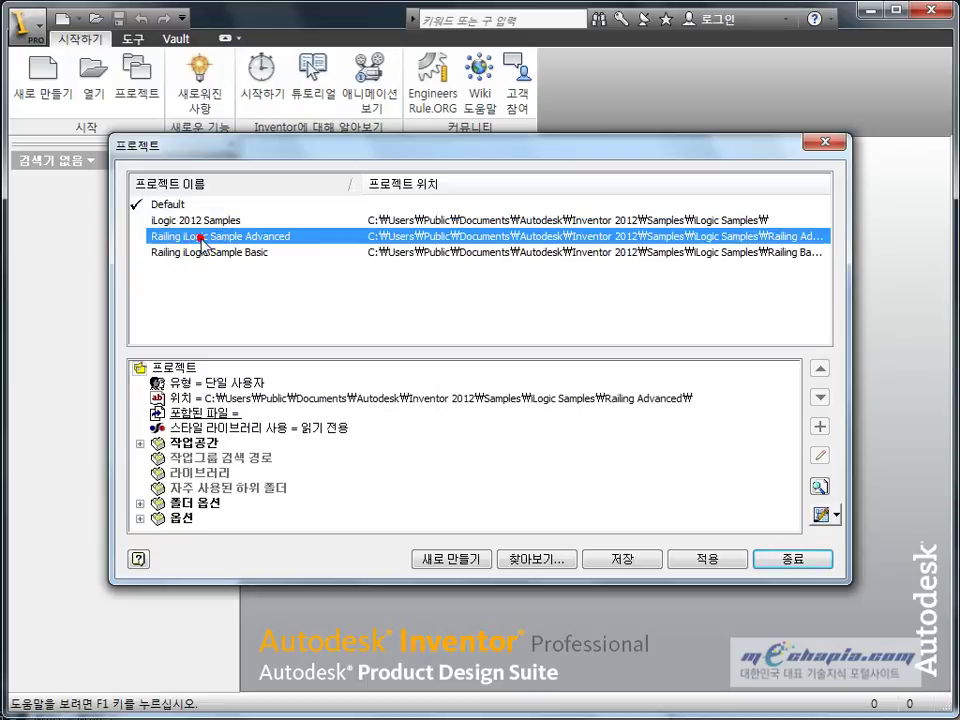
pyautogui.click(197, 253)
pyautogui.click(187, 205)
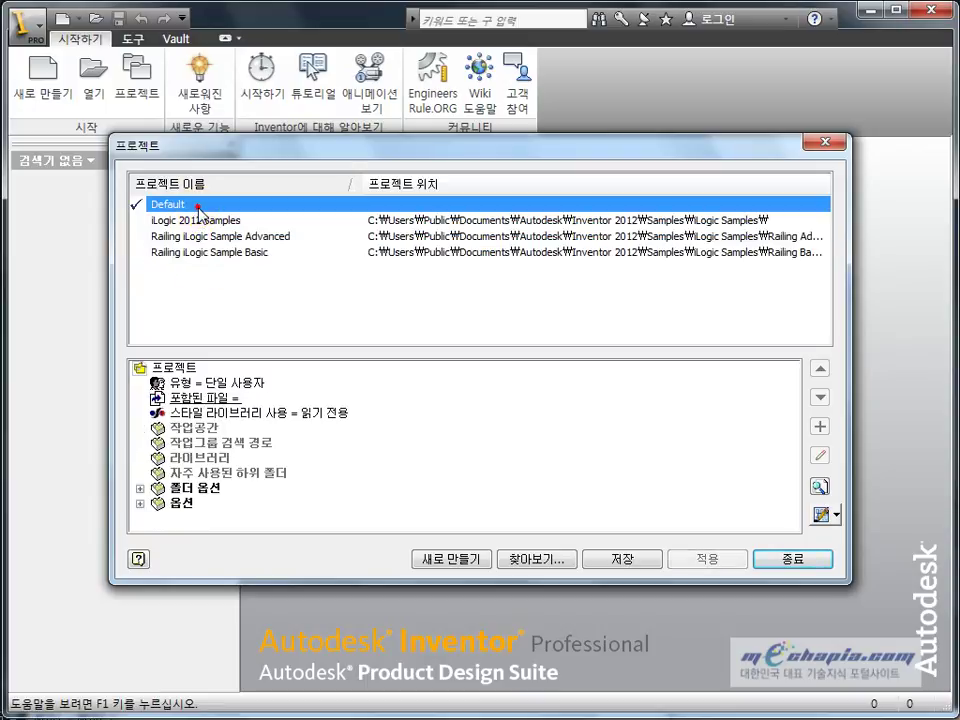
pyautogui.click(197, 220)
pyautogui.click(195, 236)
pyautogui.click(197, 252)
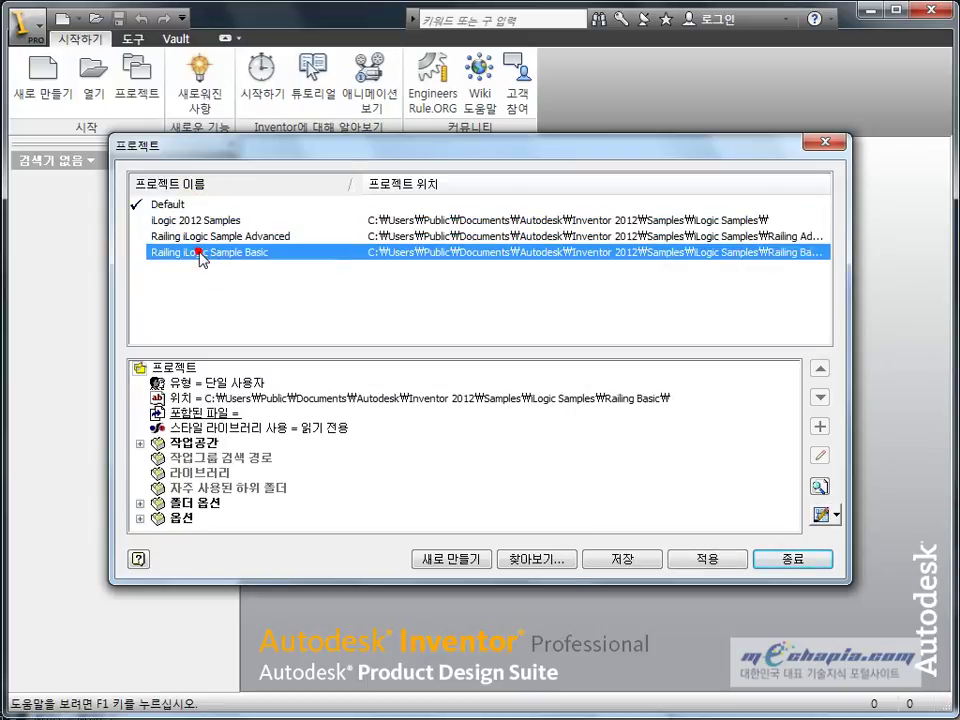
pyautogui.click(210, 287)
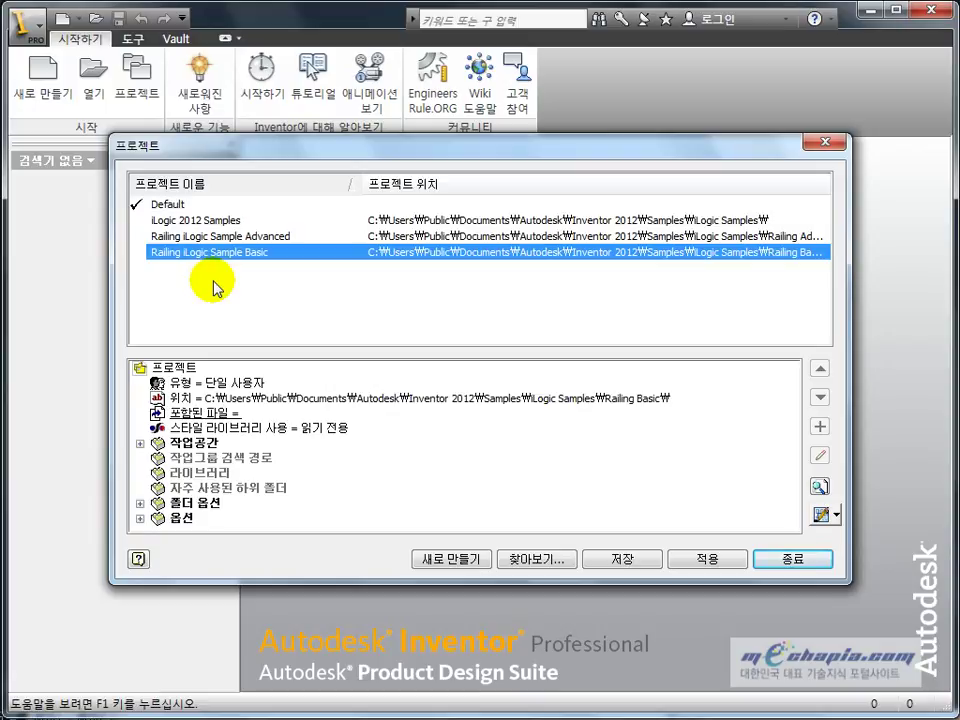
# Review the settings of Default and the three iLogic sample projects
pyautogui.click(211, 301)
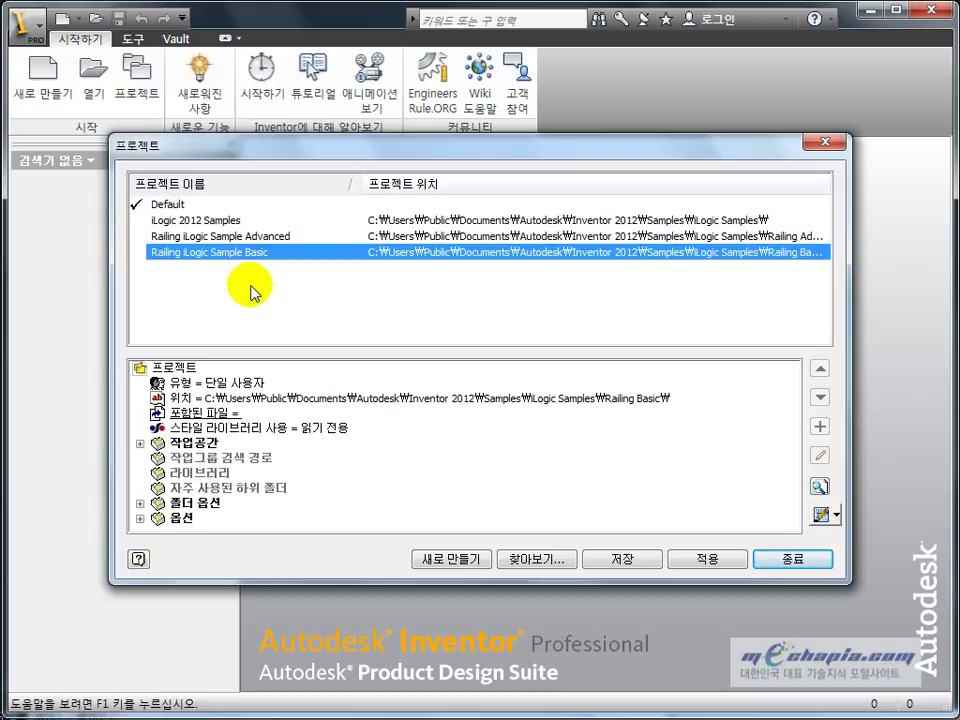
pyautogui.click(190, 206)
pyautogui.click(191, 208)
pyautogui.click(190, 220)
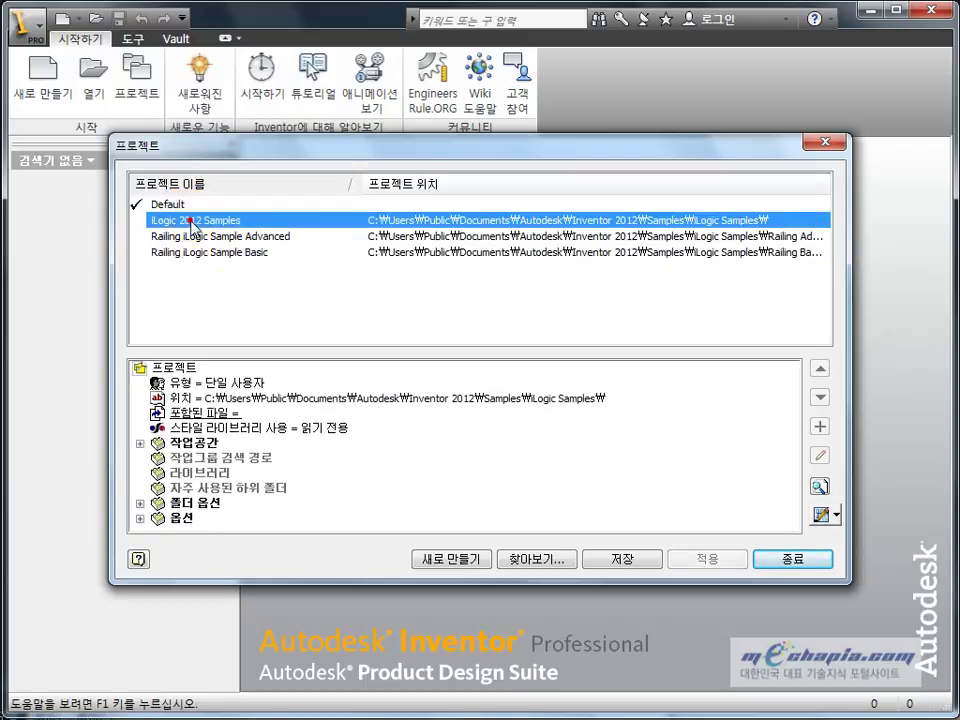
pyautogui.click(195, 236)
pyautogui.click(190, 252)
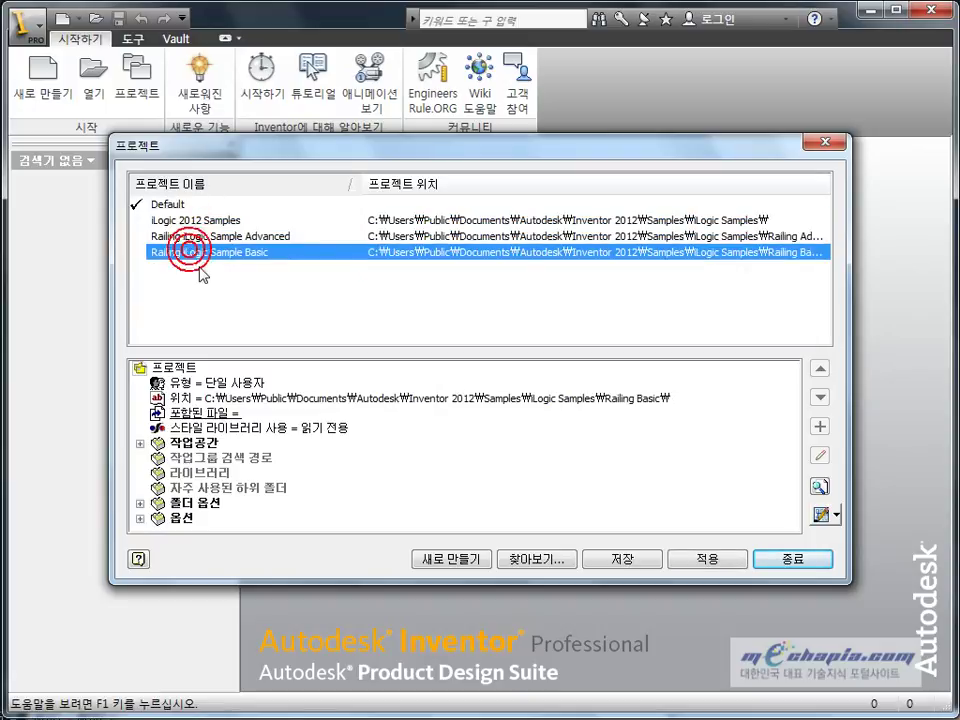
# Recheck the sample projects, return to Default, then browse for an existing project file
pyautogui.click(193, 205)
pyautogui.click(190, 220)
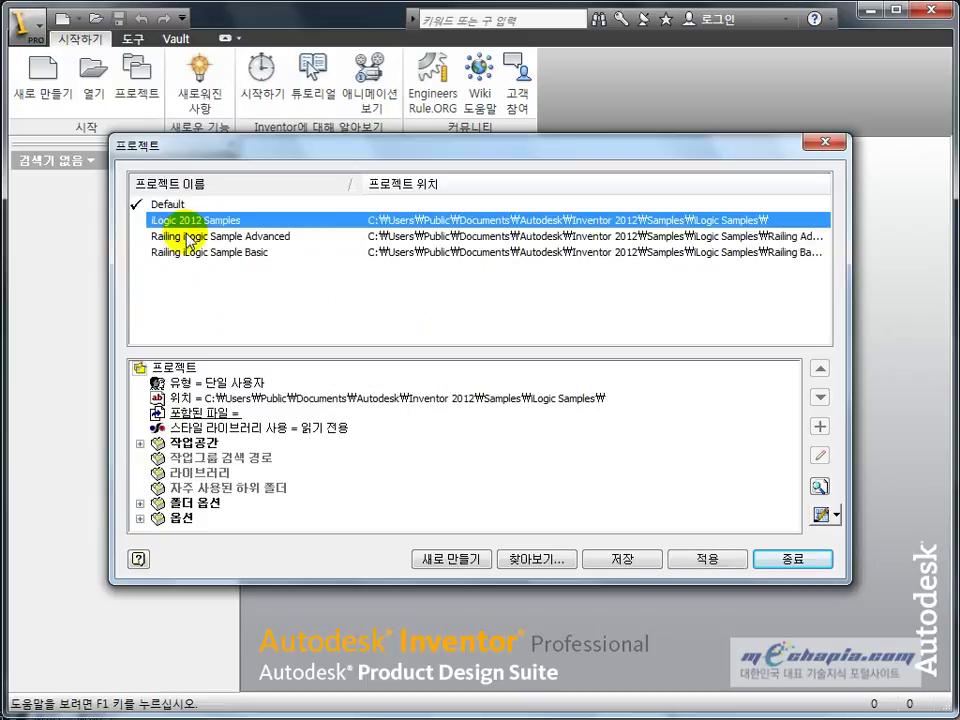
pyautogui.click(185, 236)
pyautogui.click(178, 205)
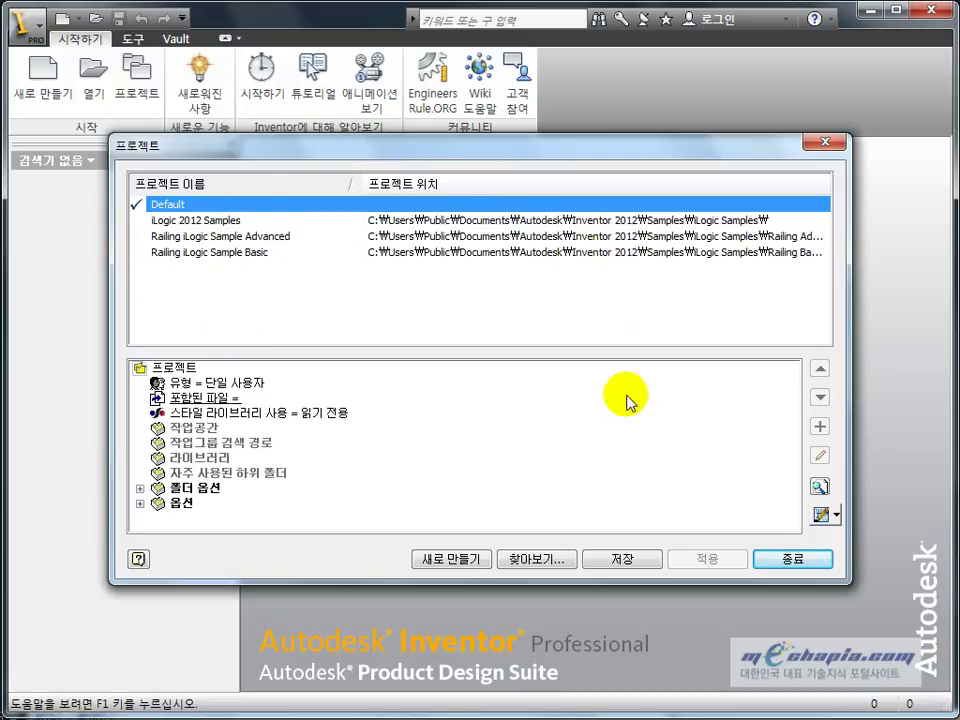
pyautogui.click(545, 561)
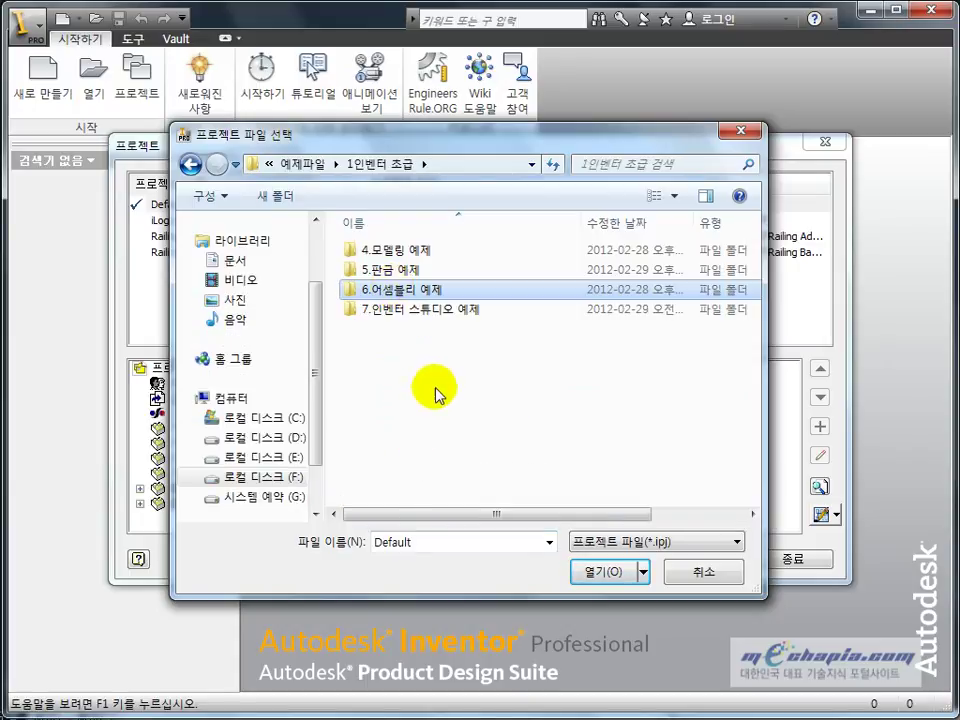
# Go to 6.어셈블리 예제\TRANS and open the 트랜스 project file into the list
pyautogui.click(435, 326)
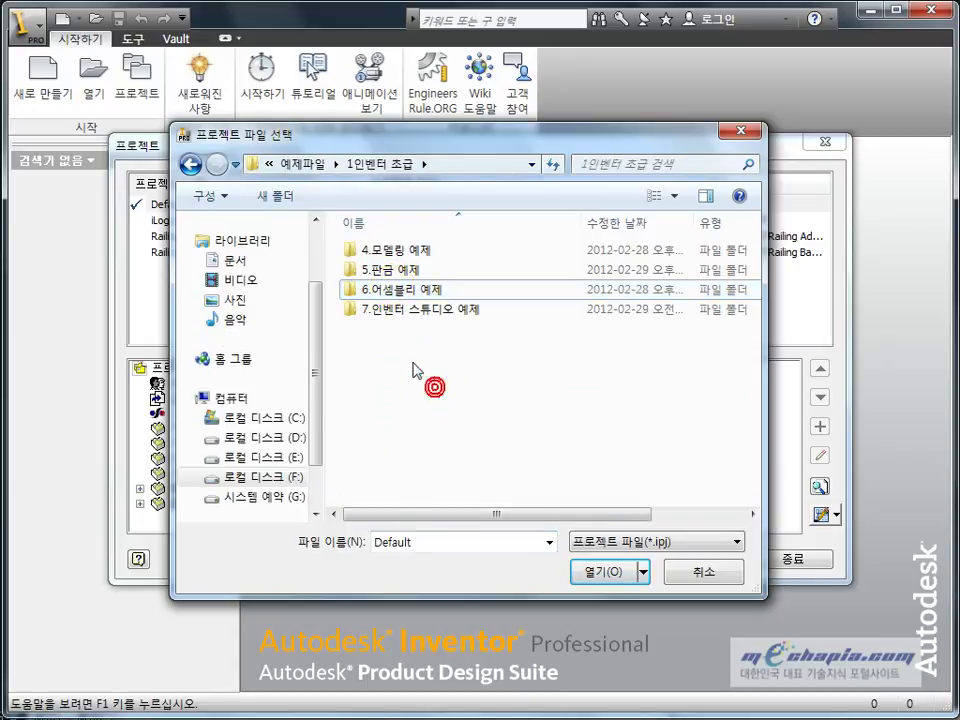
pyautogui.doubleClick(402, 290)
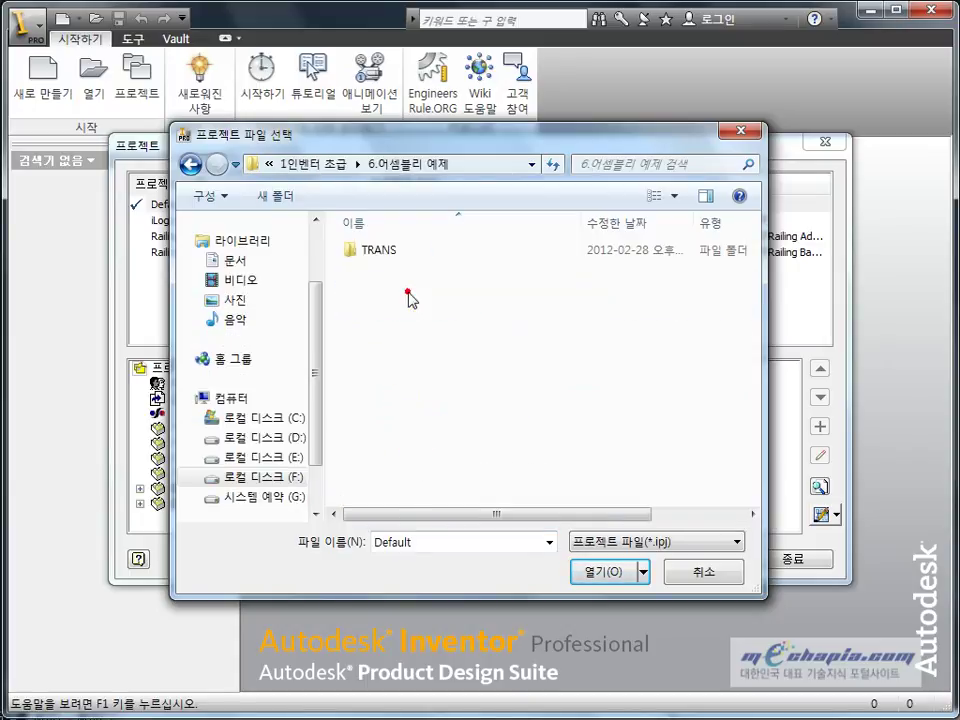
pyautogui.doubleClick(390, 251)
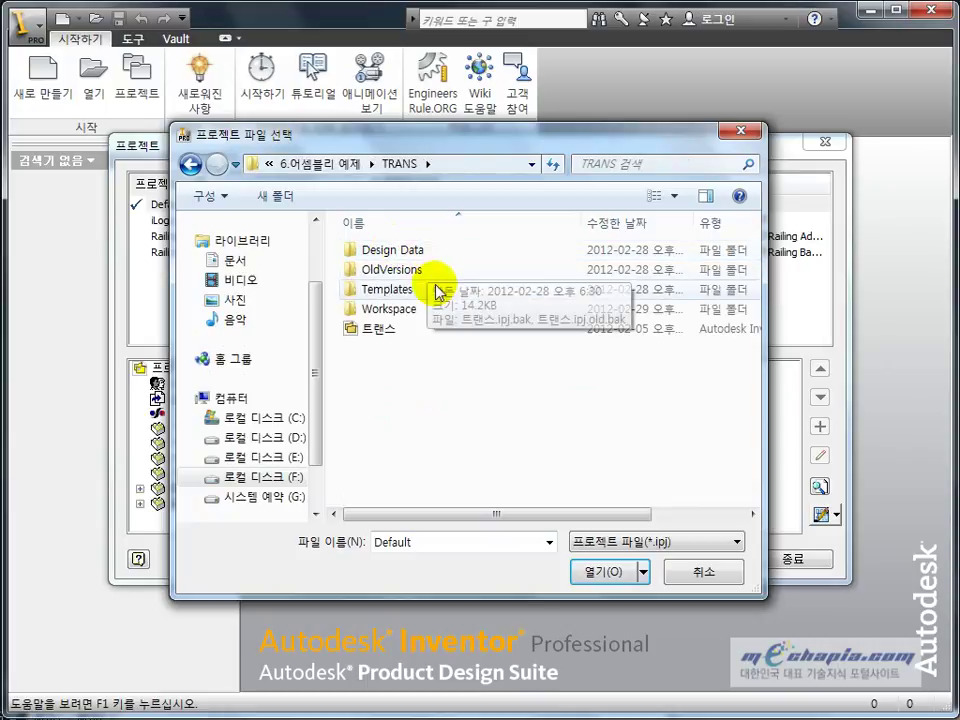
pyautogui.click(424, 328)
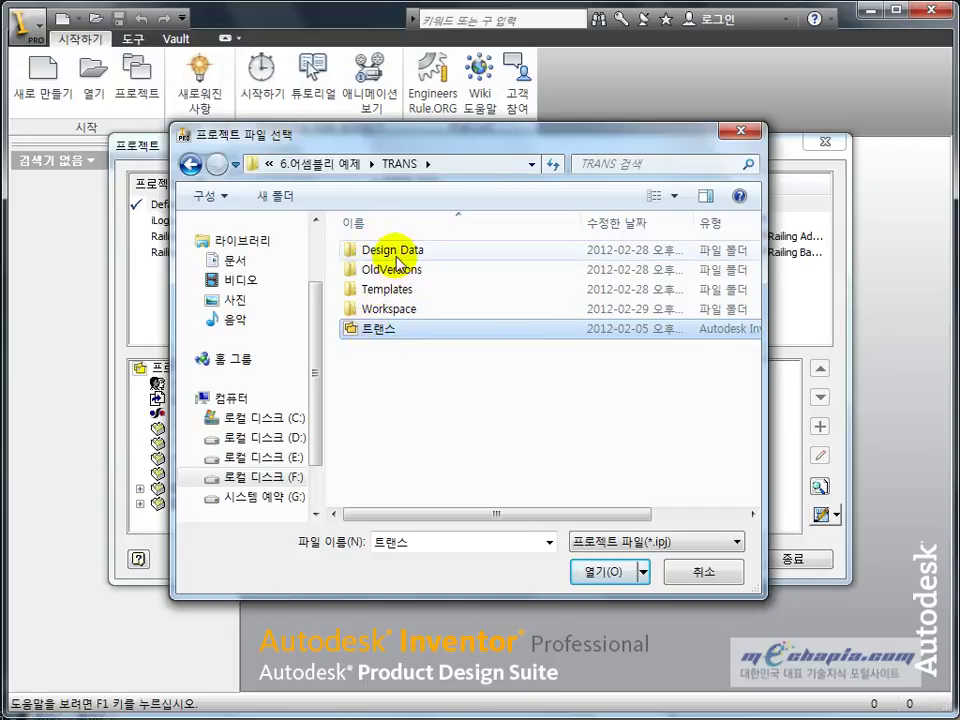
pyautogui.click(396, 252)
pyautogui.moveTo(412, 148)
pyautogui.mouseDown()
pyautogui.moveTo(524, 20)
pyautogui.moveTo(504, 50)
pyautogui.mouseUp()
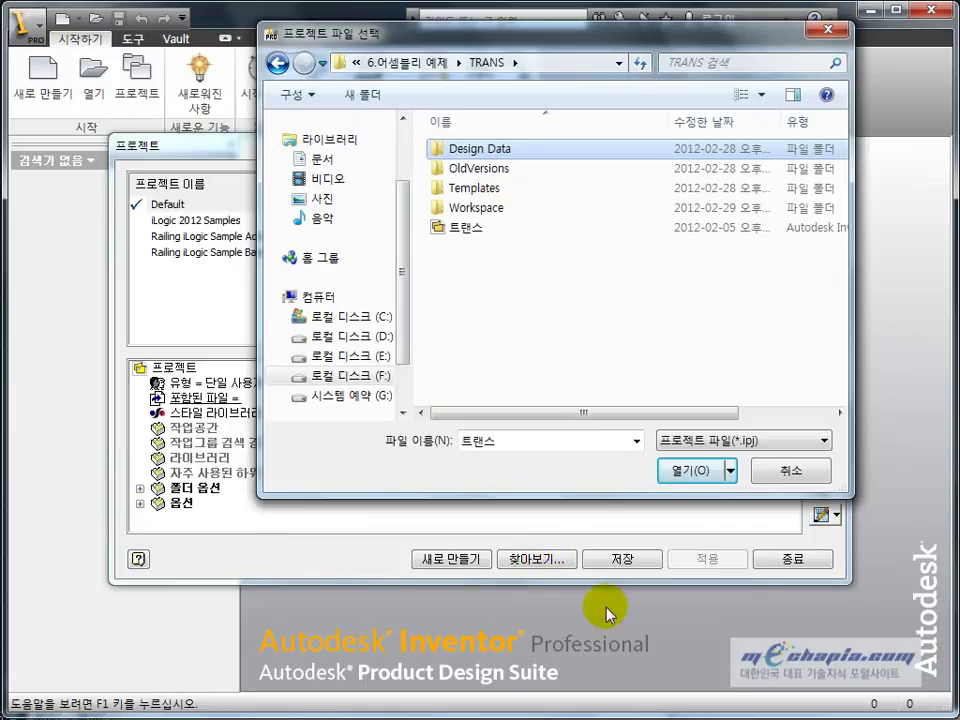
pyautogui.moveTo(604, 38); pyautogui.dragTo(521, 141)
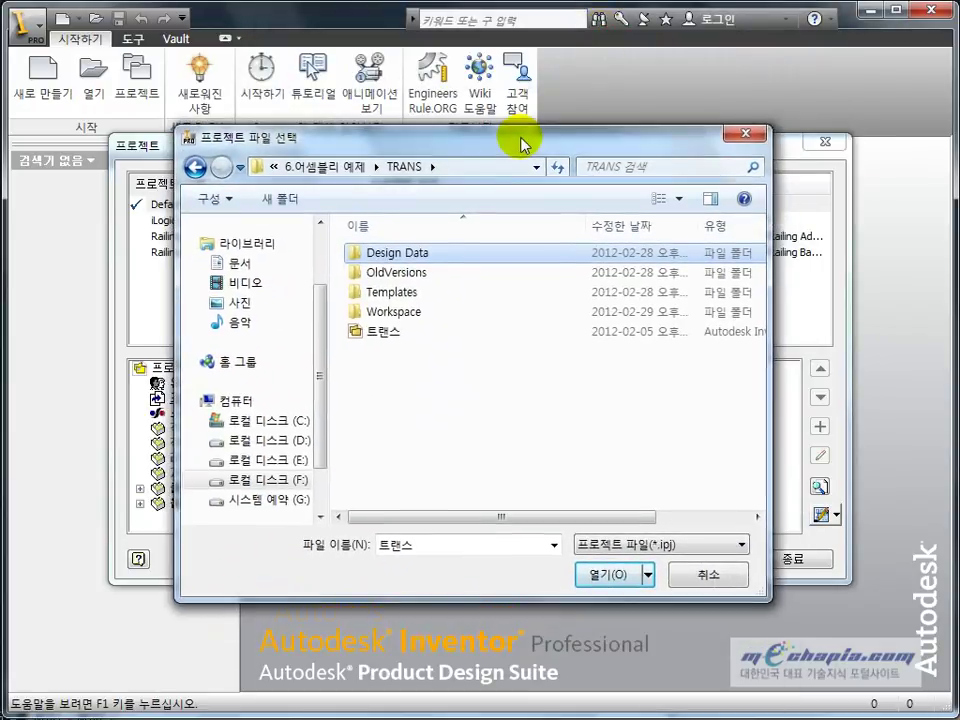
pyautogui.click(388, 335)
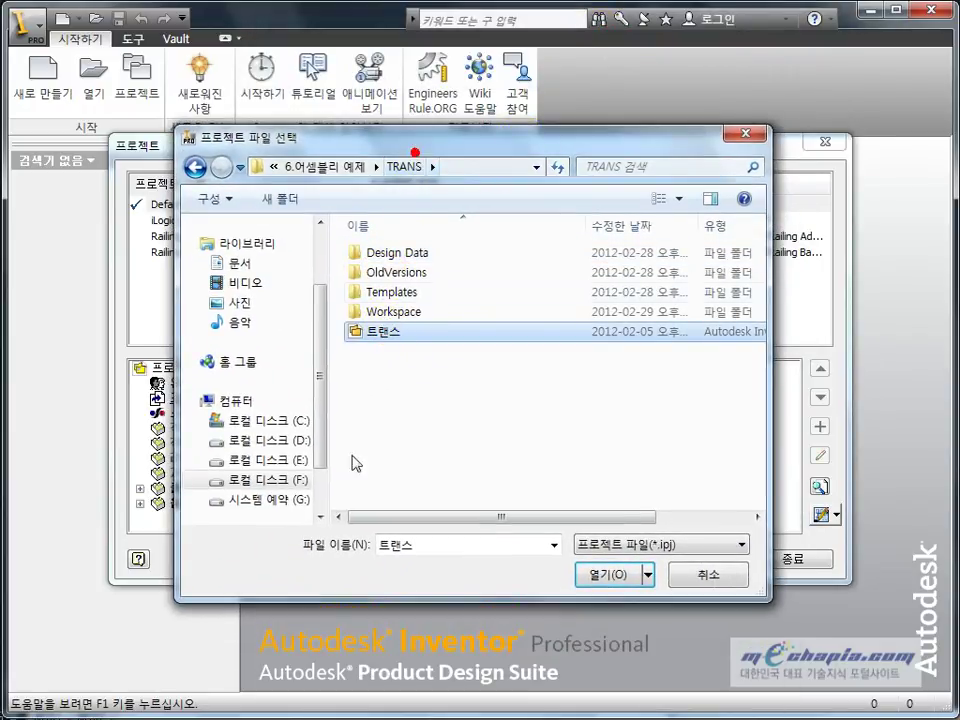
pyautogui.moveTo(403, 137); pyautogui.dragTo(465, 403)
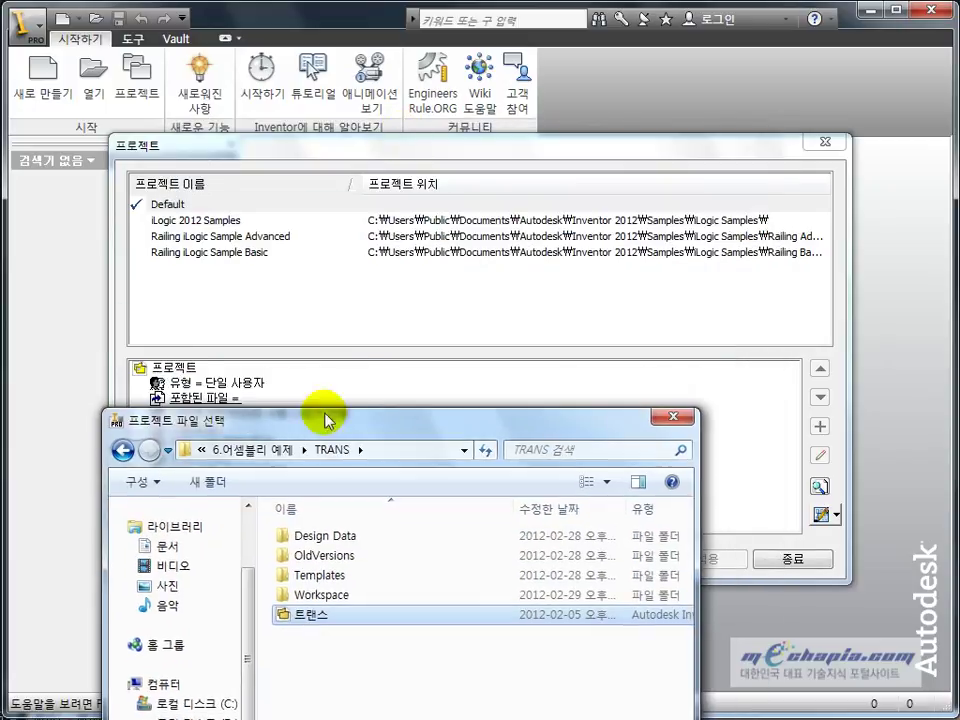
pyautogui.moveTo(465, 339); pyautogui.dragTo(519, 141)
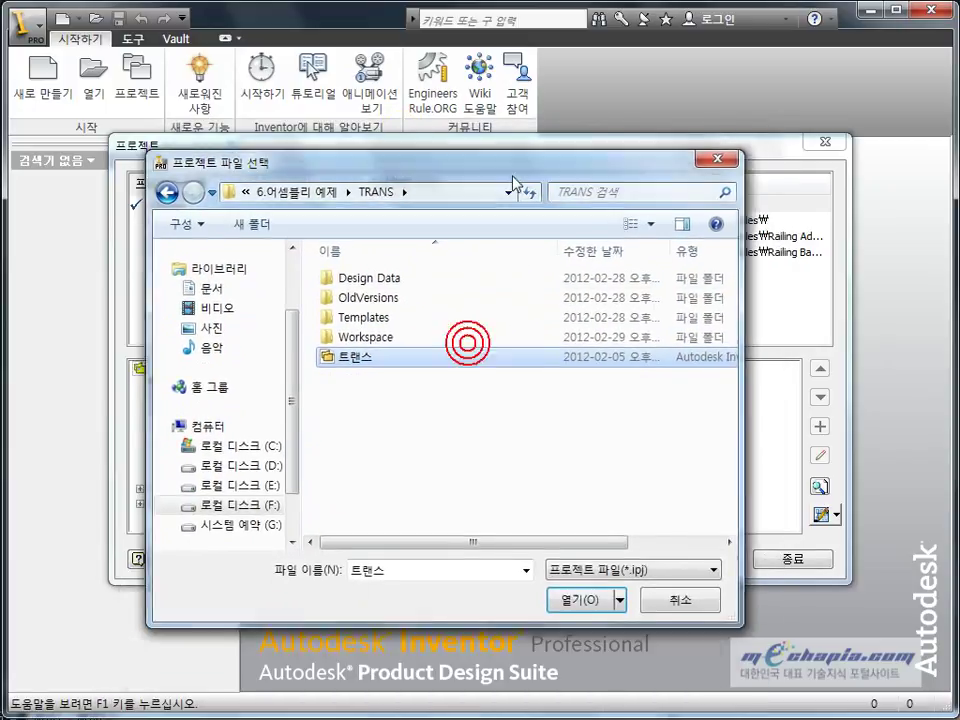
pyautogui.click(596, 574)
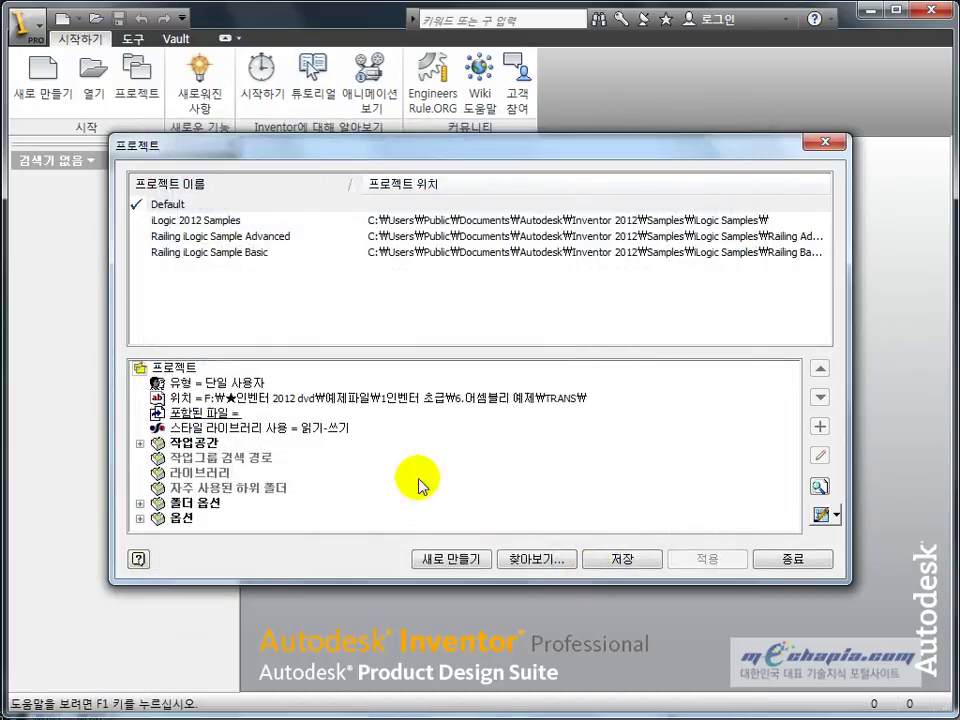
# Compare the 트랜스 and Default project details and keep Default as the active project
pyautogui.click(188, 267)
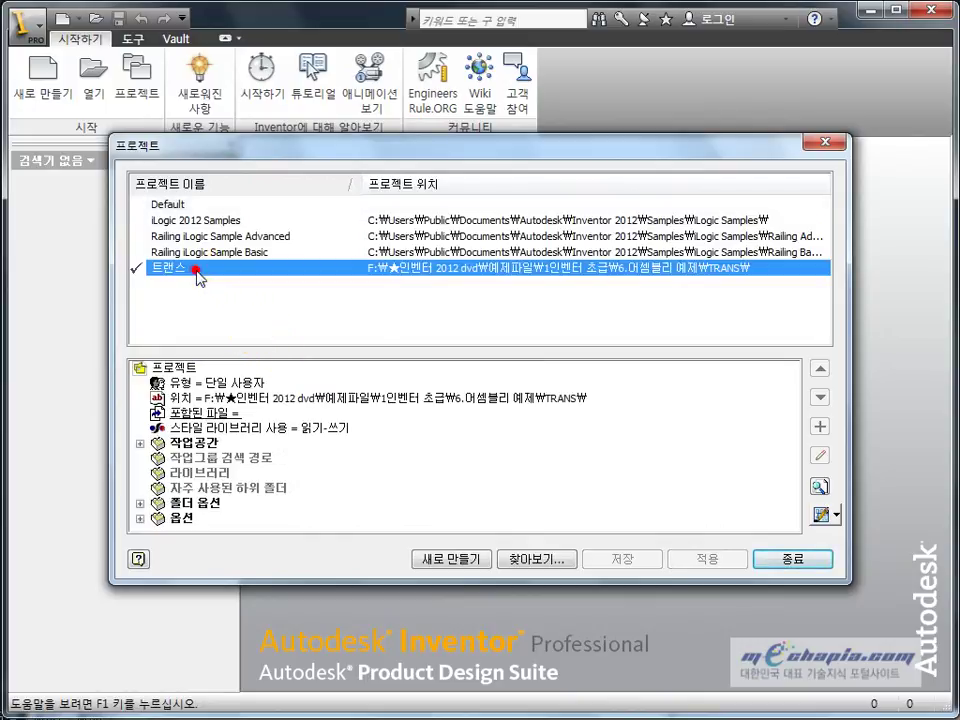
pyautogui.click(180, 204)
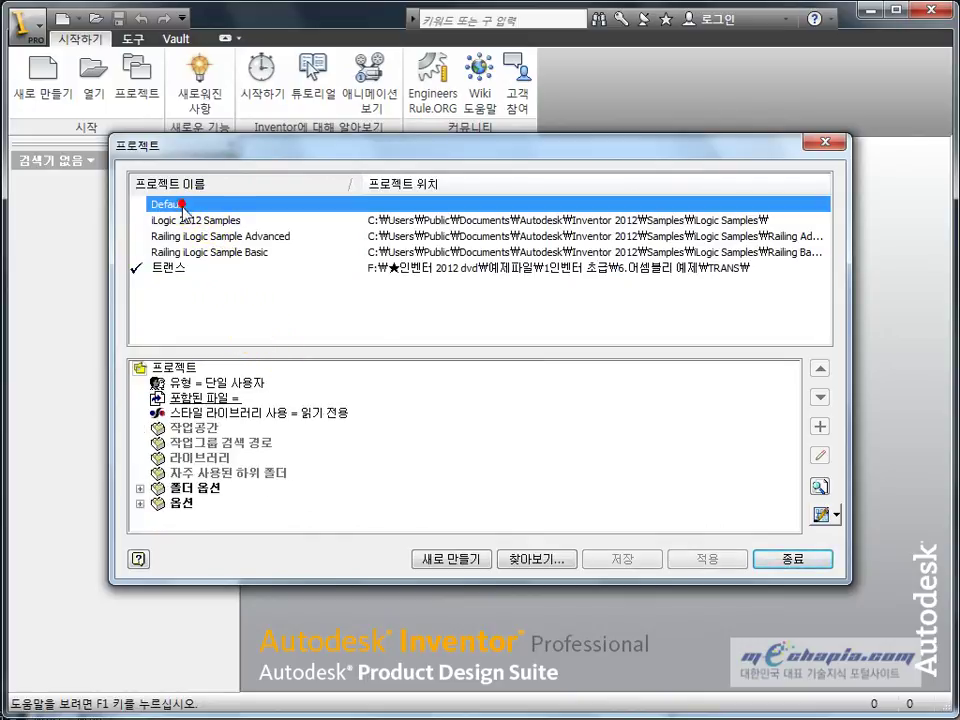
pyautogui.click(163, 268)
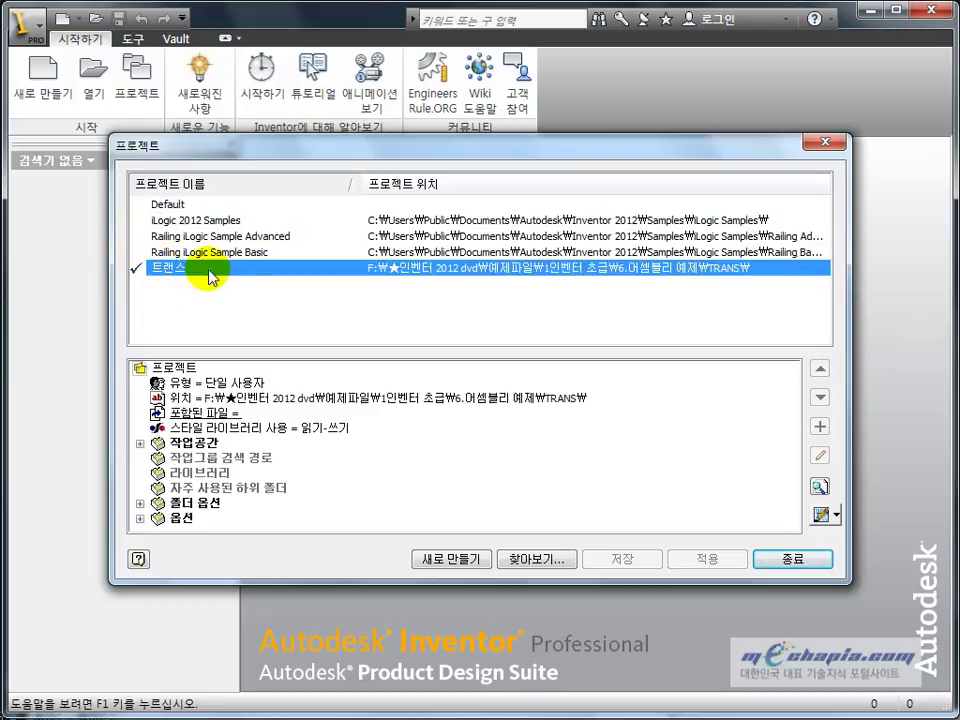
pyautogui.click(176, 204)
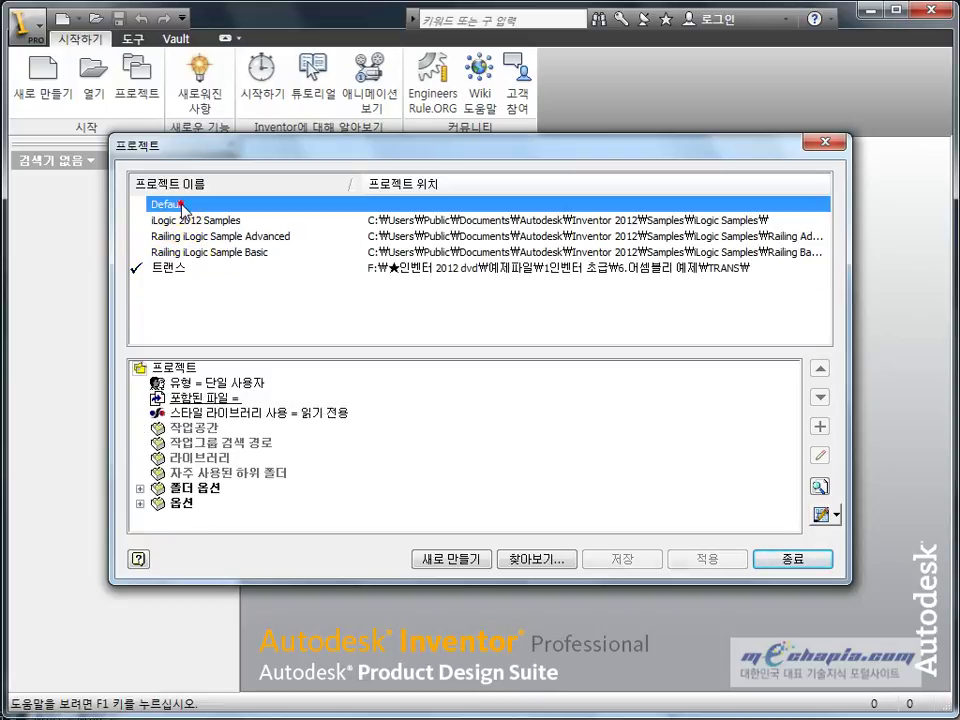
pyautogui.click(172, 270)
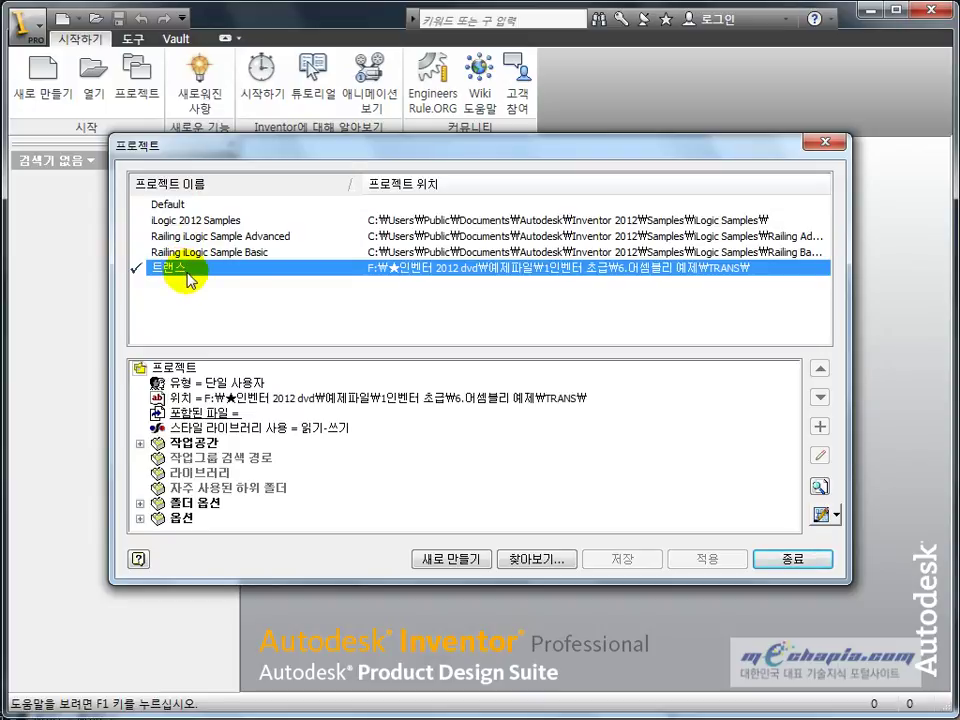
pyautogui.doubleClick(192, 206)
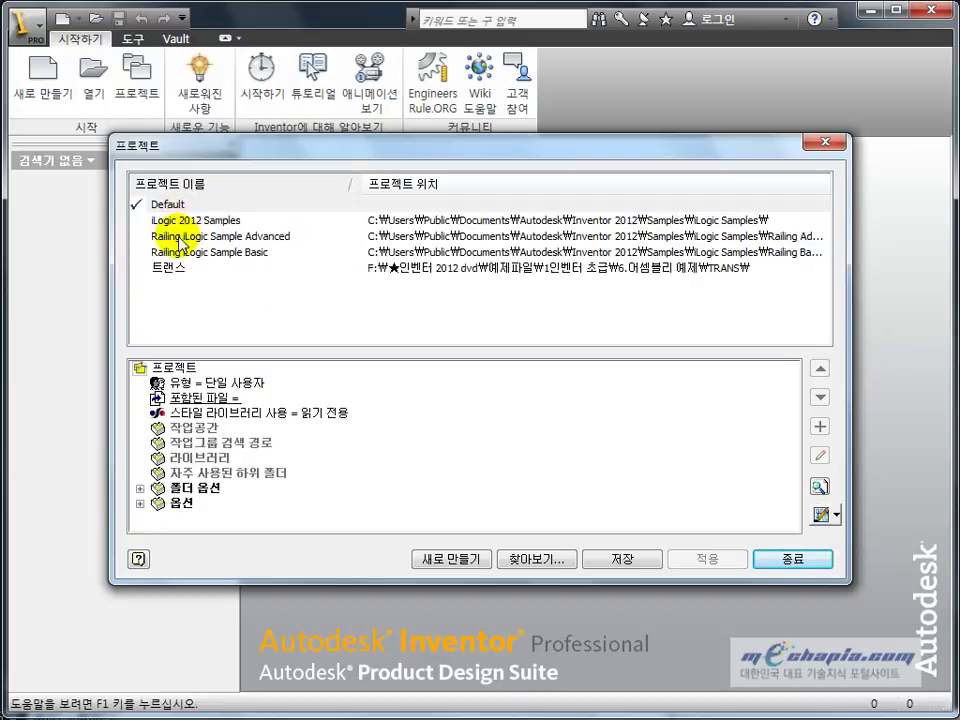
pyautogui.click(181, 240)
# Inspect the Railing iLogic Sample Advanced context menu, then try activating 트랜스
pyautogui.rightClick(182, 241)
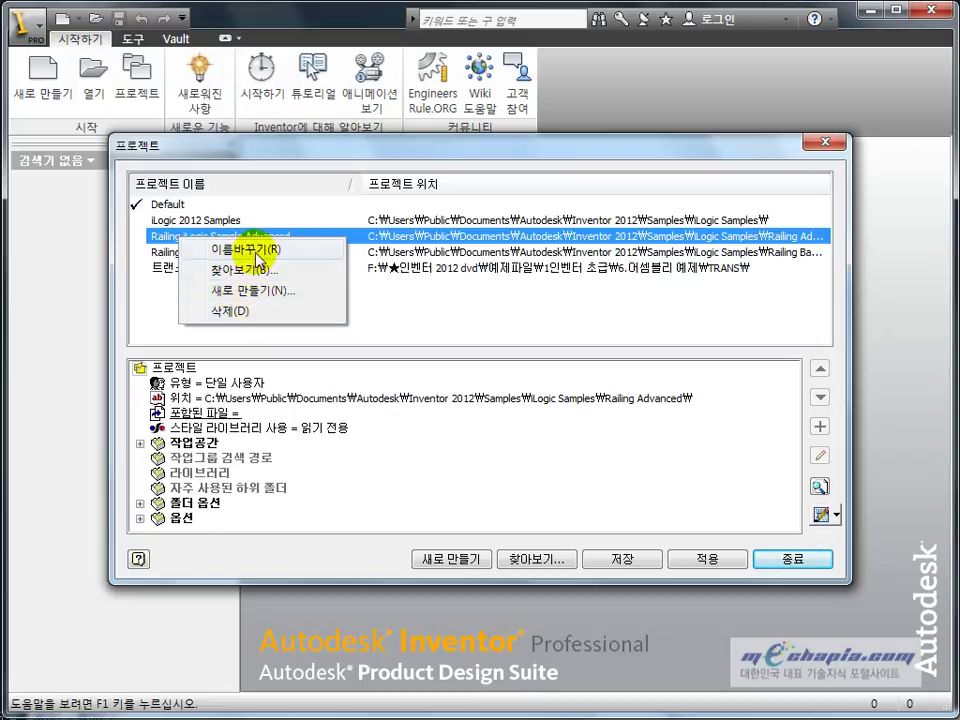
pyautogui.click(426, 352)
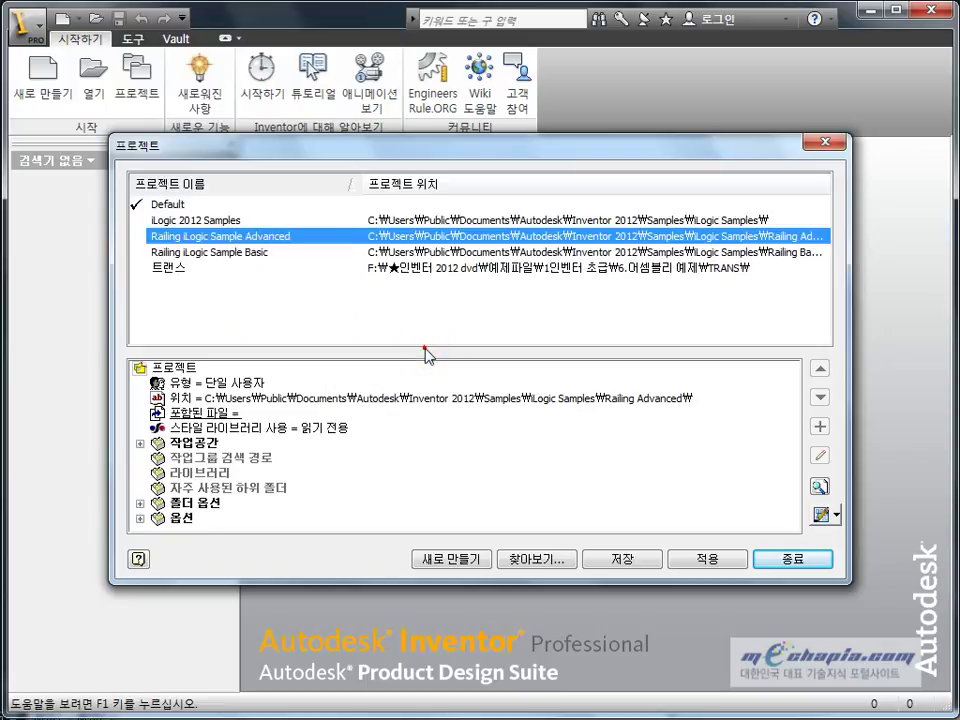
pyautogui.doubleClick(168, 267)
pyautogui.click(268, 303)
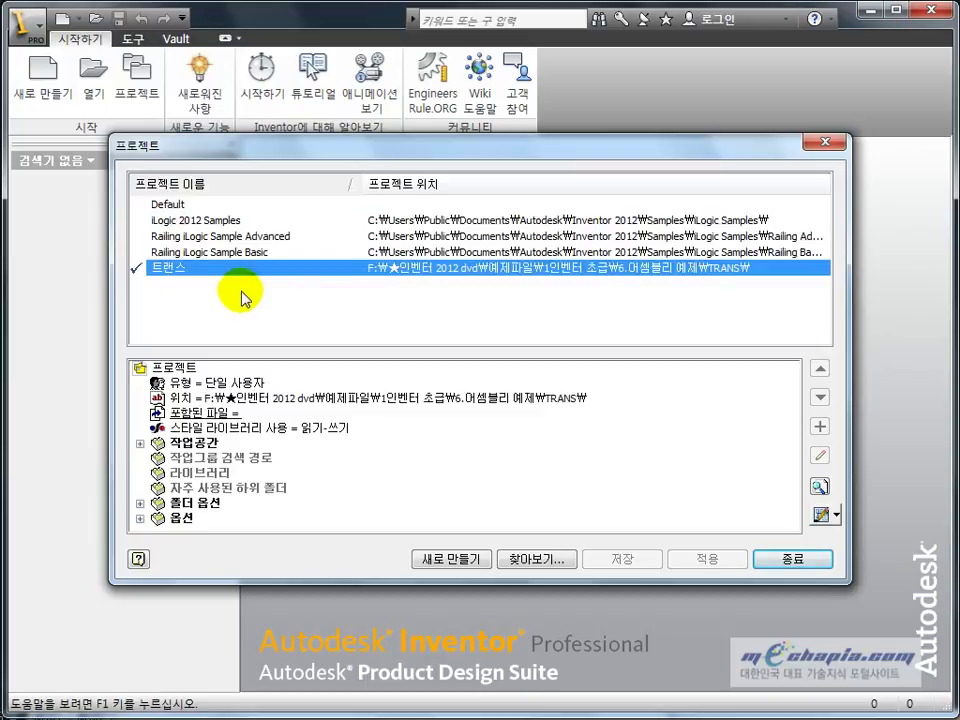
# Toggle the active project across the list, leaving Default active and 트랜스 selected
pyautogui.doubleClick(183, 205)
pyautogui.doubleClick(182, 236)
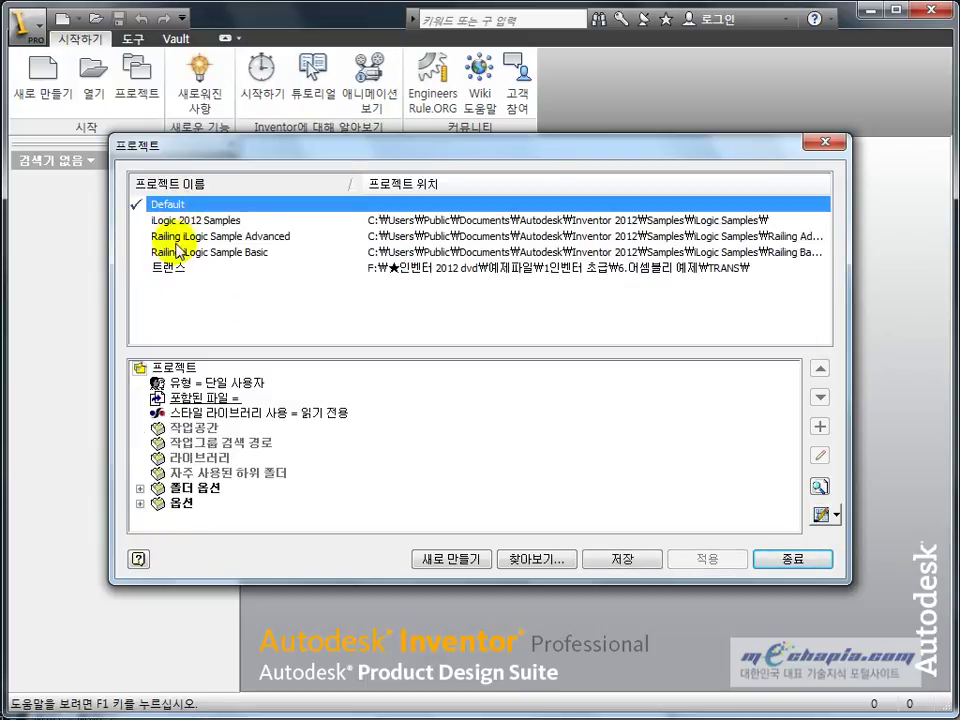
pyautogui.doubleClick(180, 252)
pyautogui.doubleClick(170, 205)
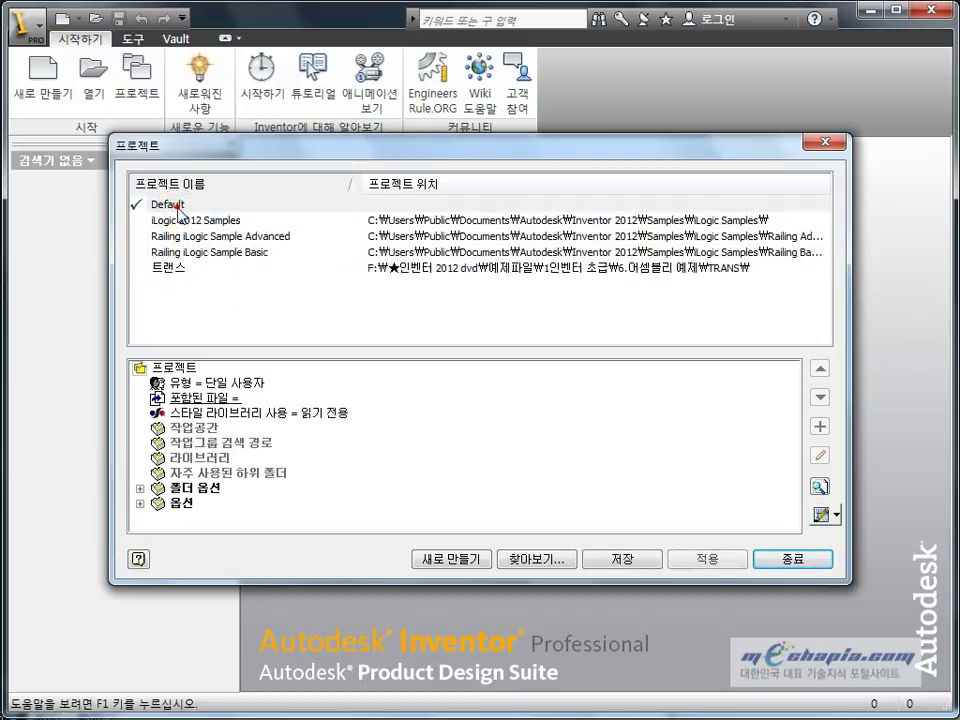
pyautogui.doubleClick(183, 268)
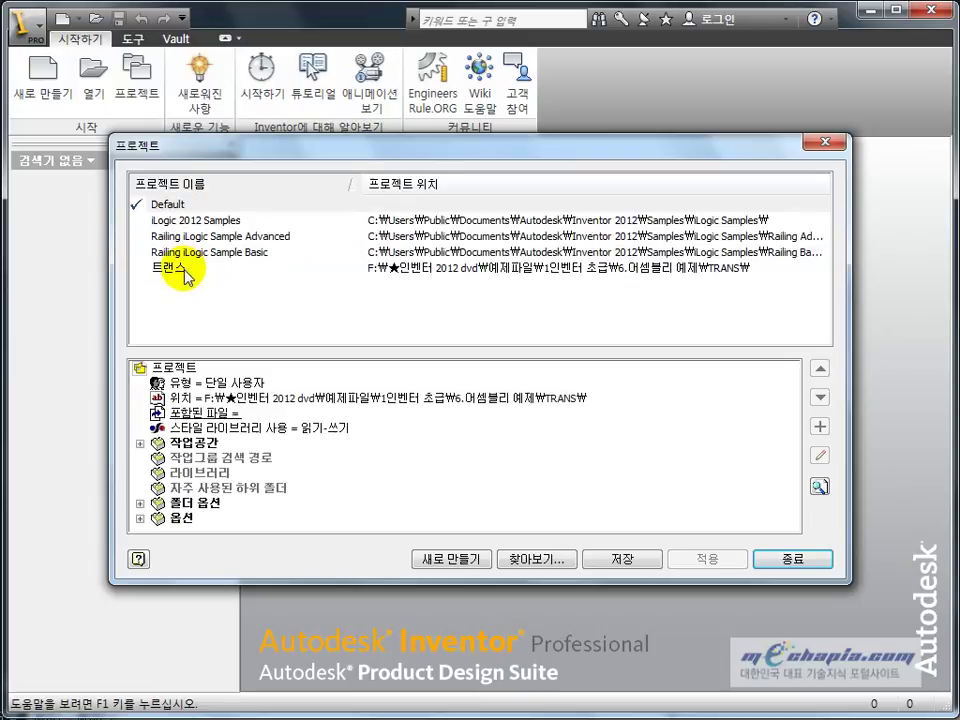
pyautogui.doubleClick(167, 205)
pyautogui.click(309, 298)
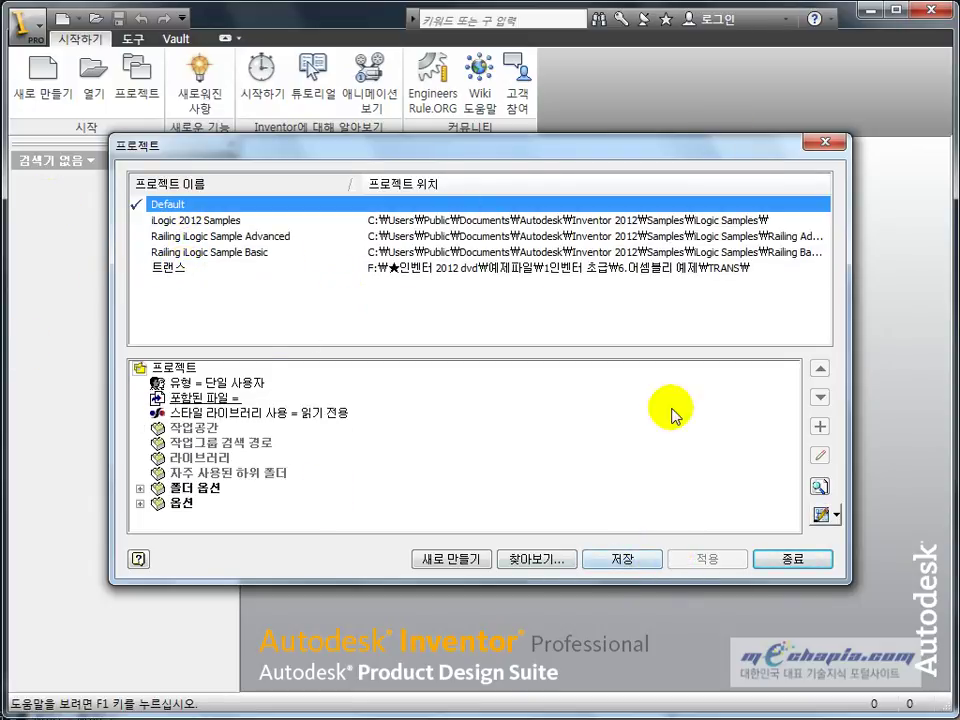
pyautogui.click(170, 268)
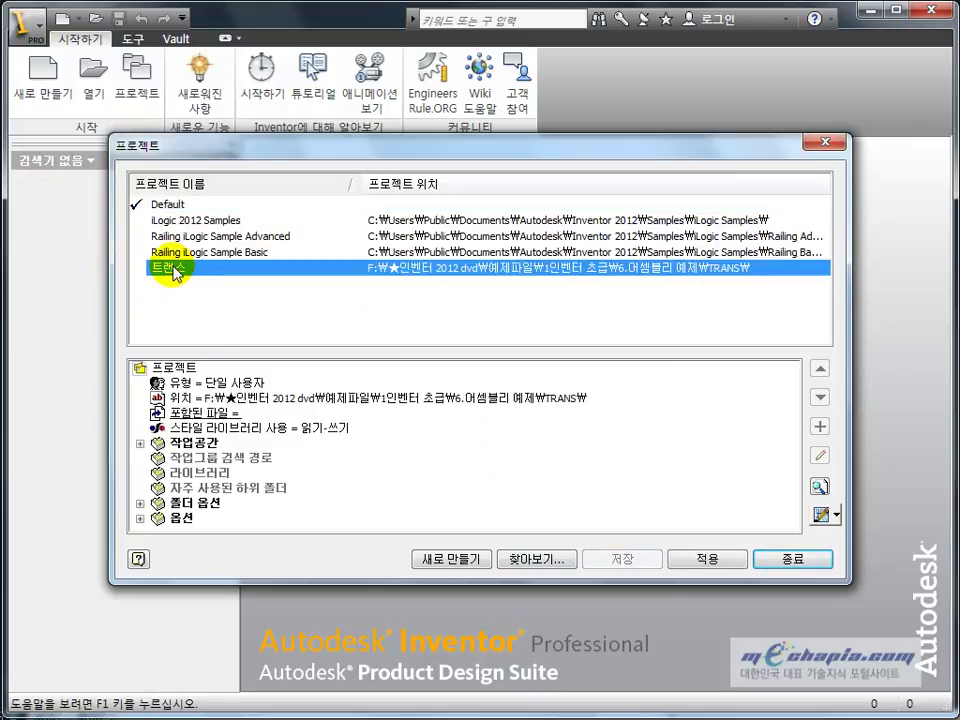